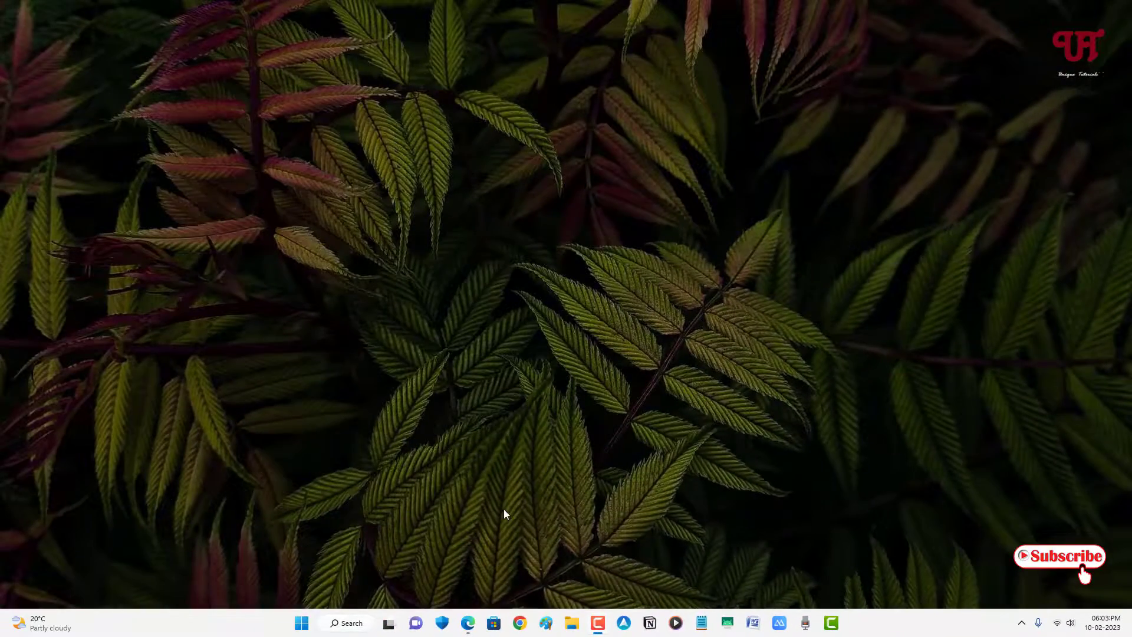
# Step: Restore the Edge window showing the Google results for ElevenClock
pyautogui.click(467, 626)
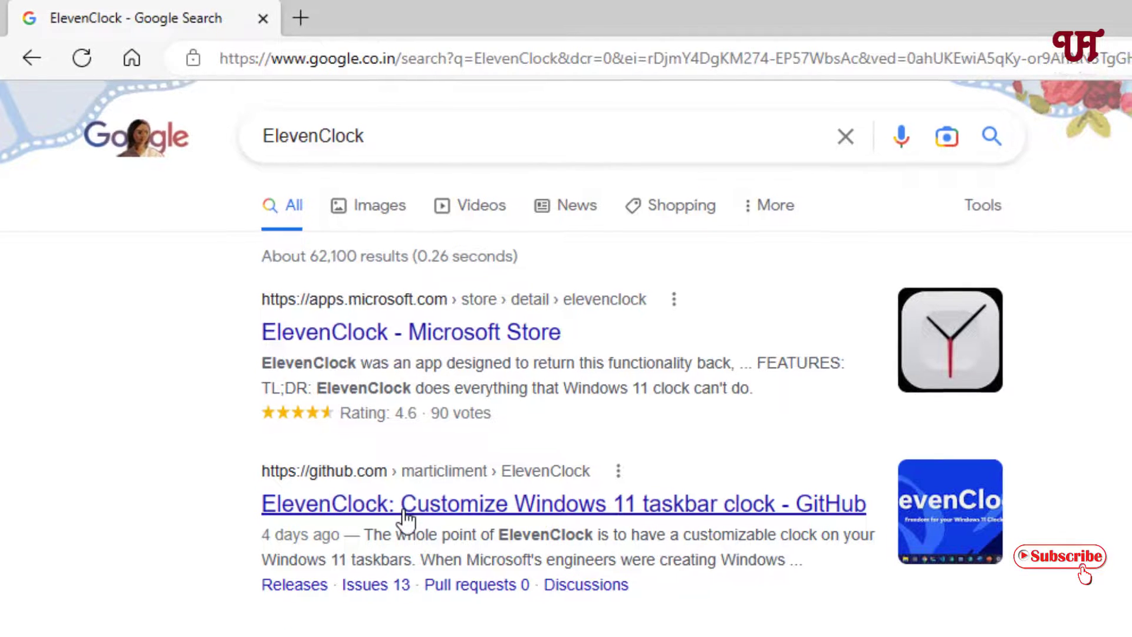
# Step: Download ElevenClock.Installer.exe from the ElevenClock 4.0.1 release assets on GitHub
pyautogui.click(407, 513)
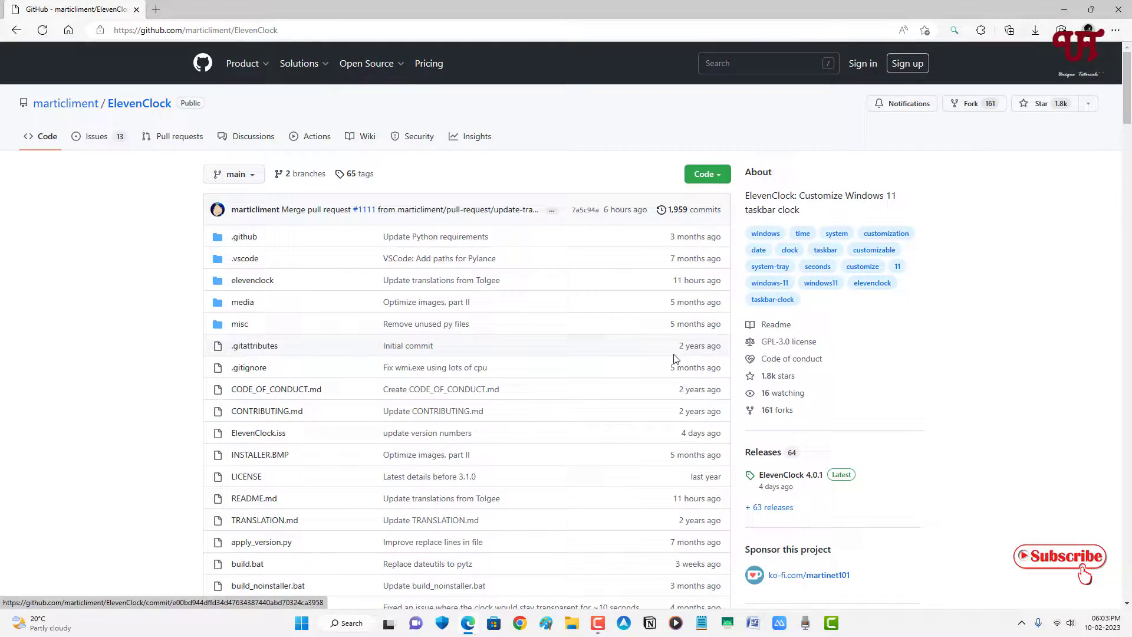
pyautogui.click(763, 452)
pyautogui.scroll(-10, 755, 440)
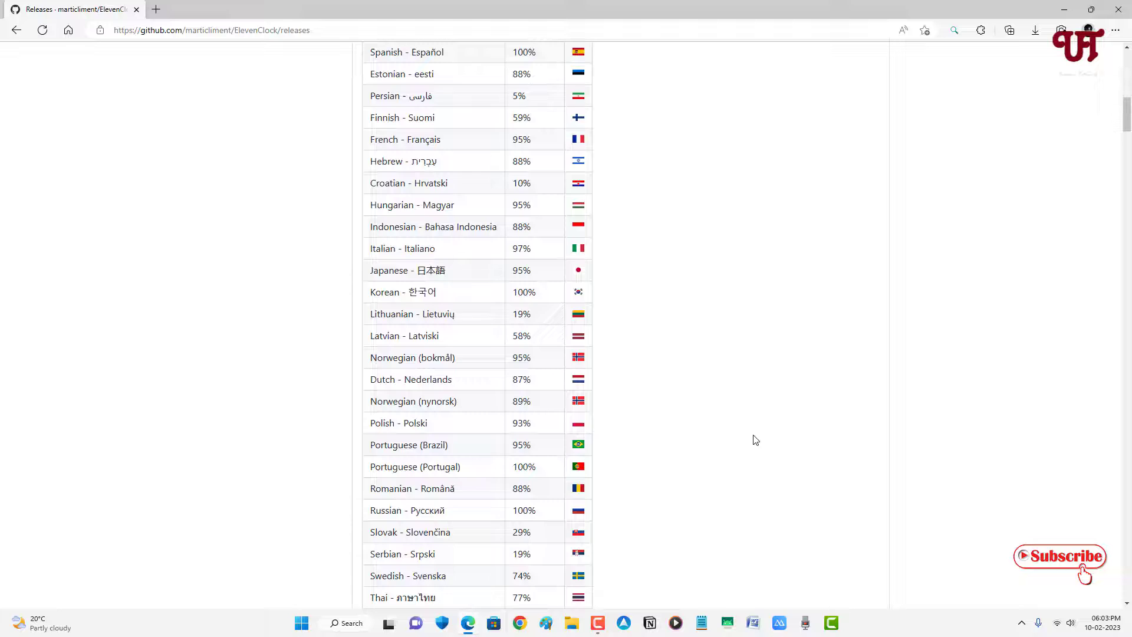
pyautogui.scroll(-10, 756, 440)
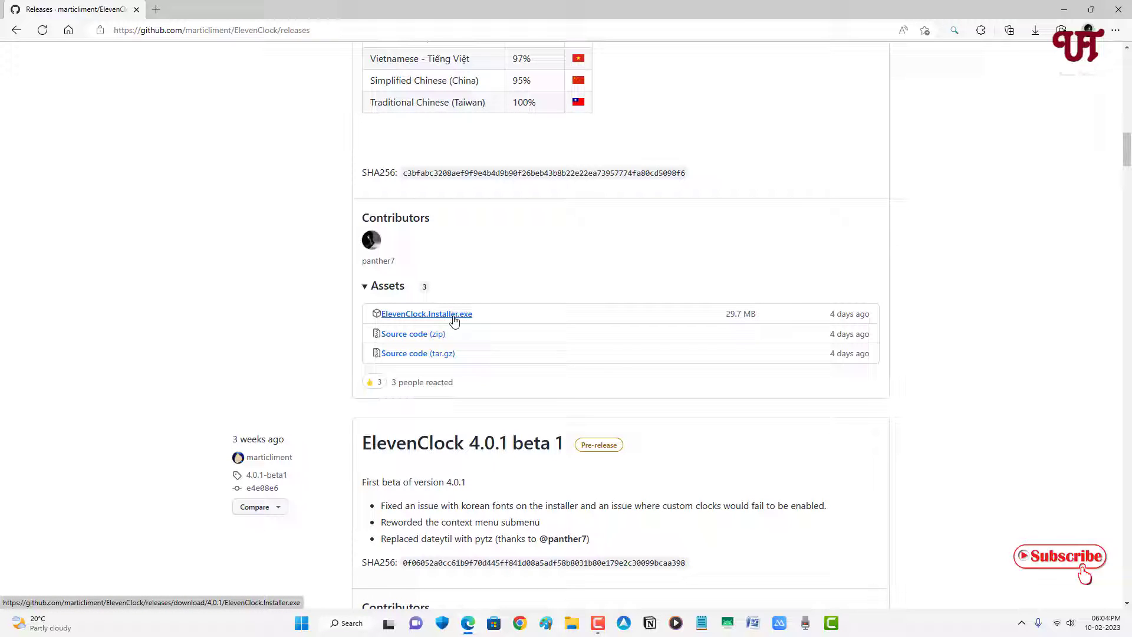
pyautogui.click(454, 320)
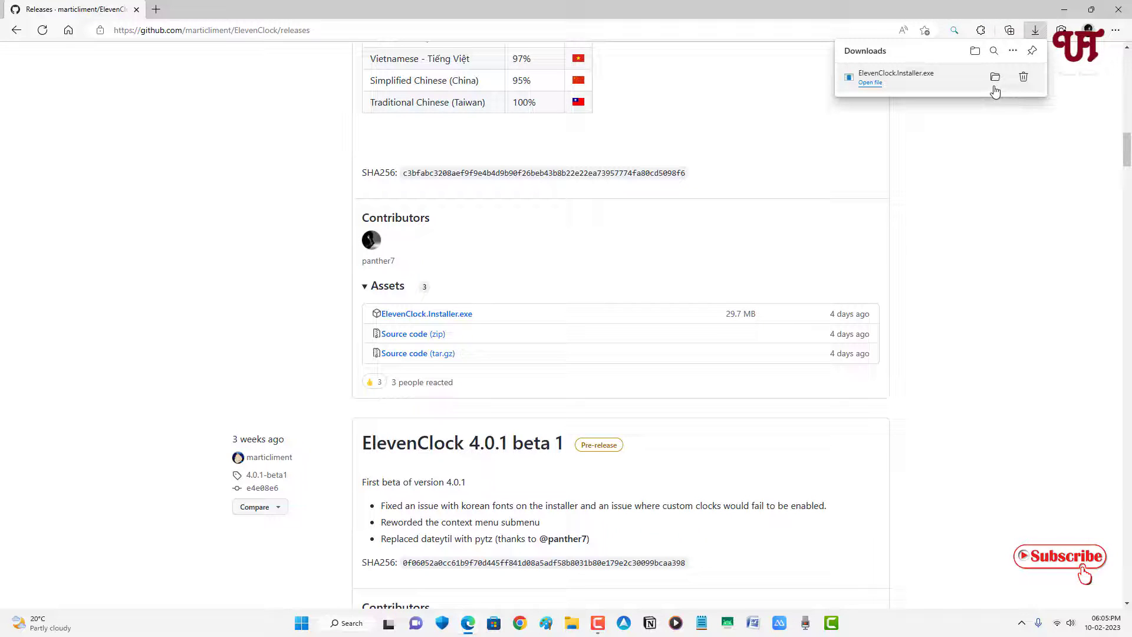
# Step: Show the downloaded installer in its folder, close Edge, and launch ElevenClock.Installer
pyautogui.click(996, 80)
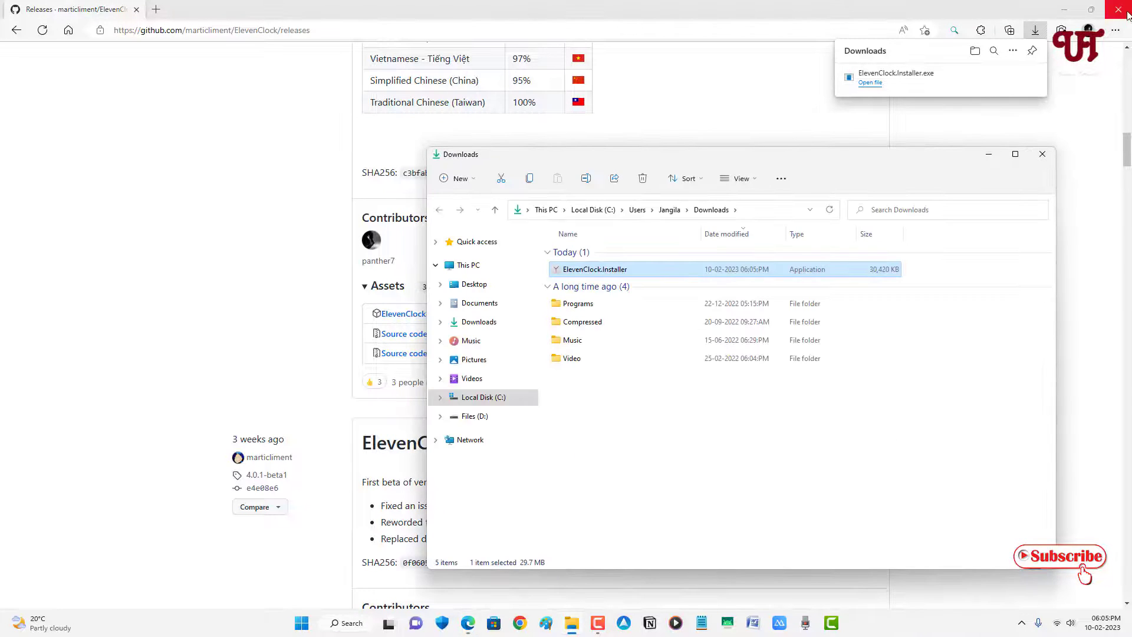
pyautogui.click(1128, 13)
pyautogui.click(1128, 13)
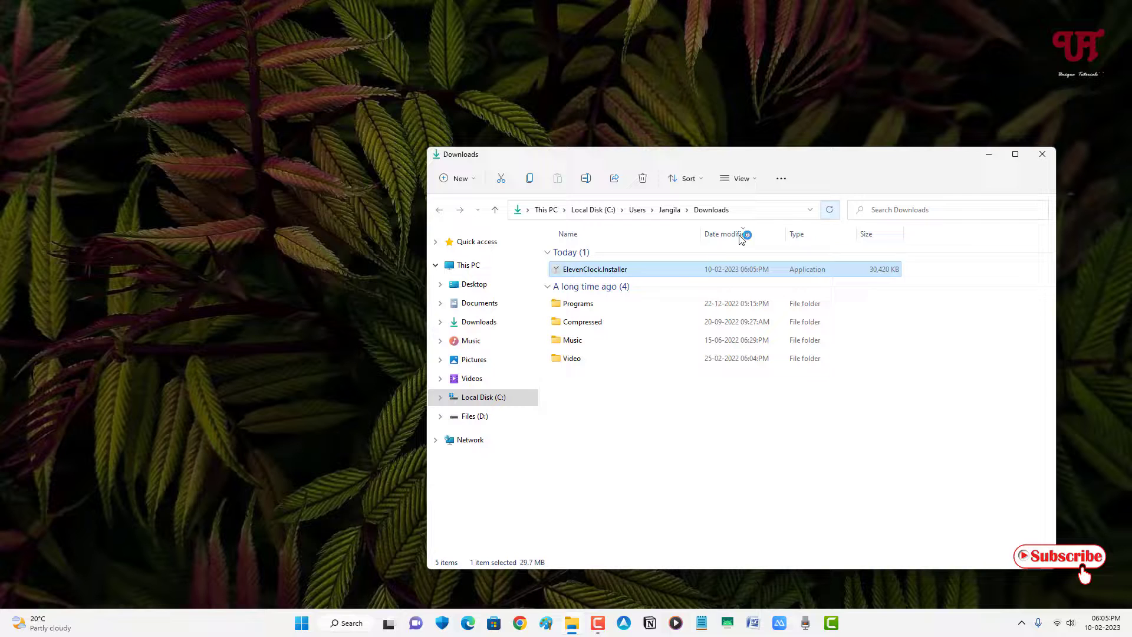
pyautogui.doubleClick(619, 272)
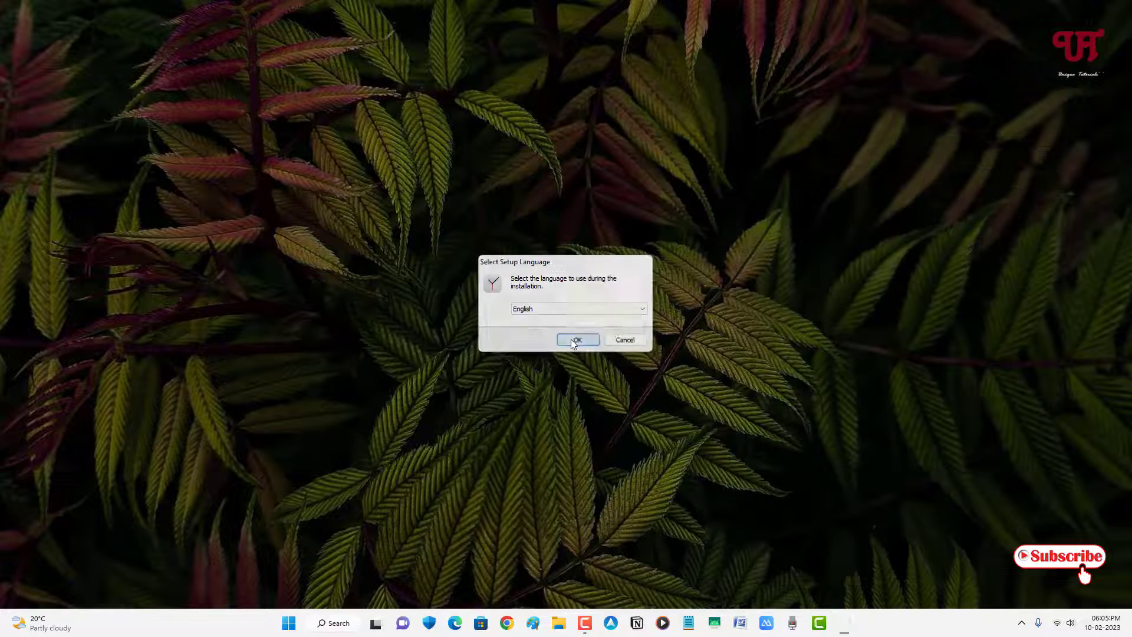
# Step: Confirm the language, accept the licence agreement, and complete the ElevenClock installation
pyautogui.click(577, 340)
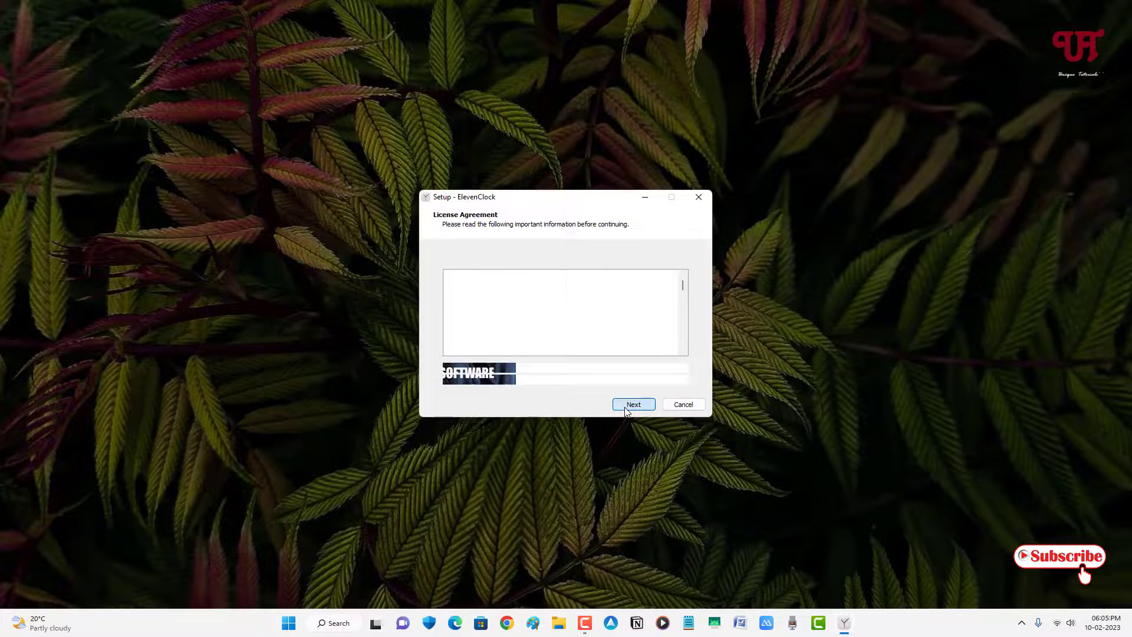
pyautogui.click(501, 369)
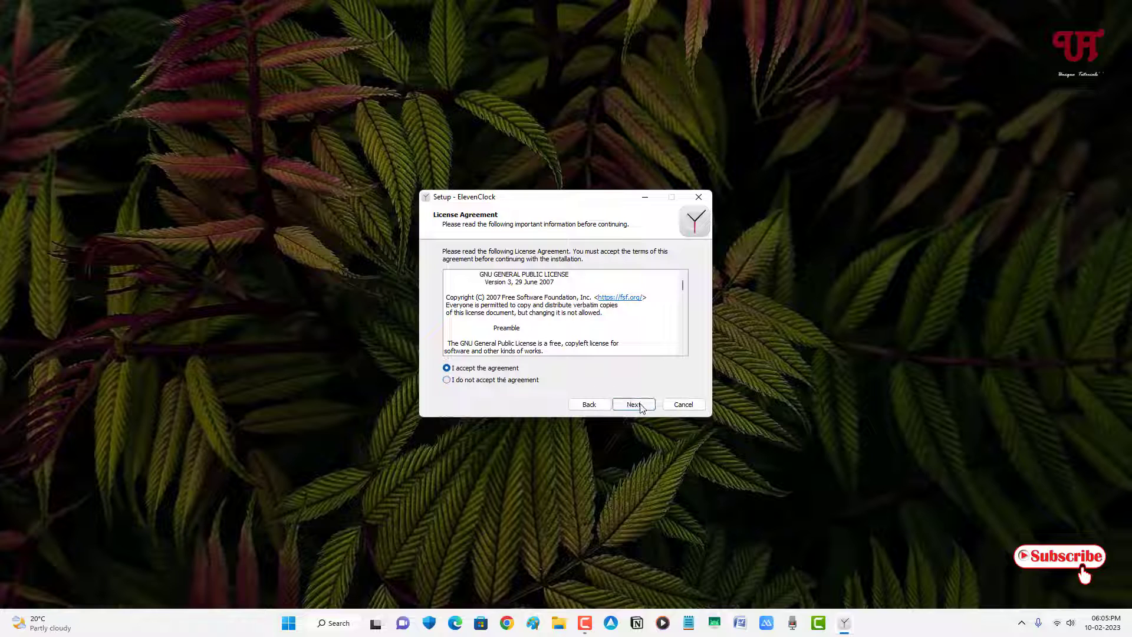
pyautogui.click(639, 407)
pyautogui.click(640, 406)
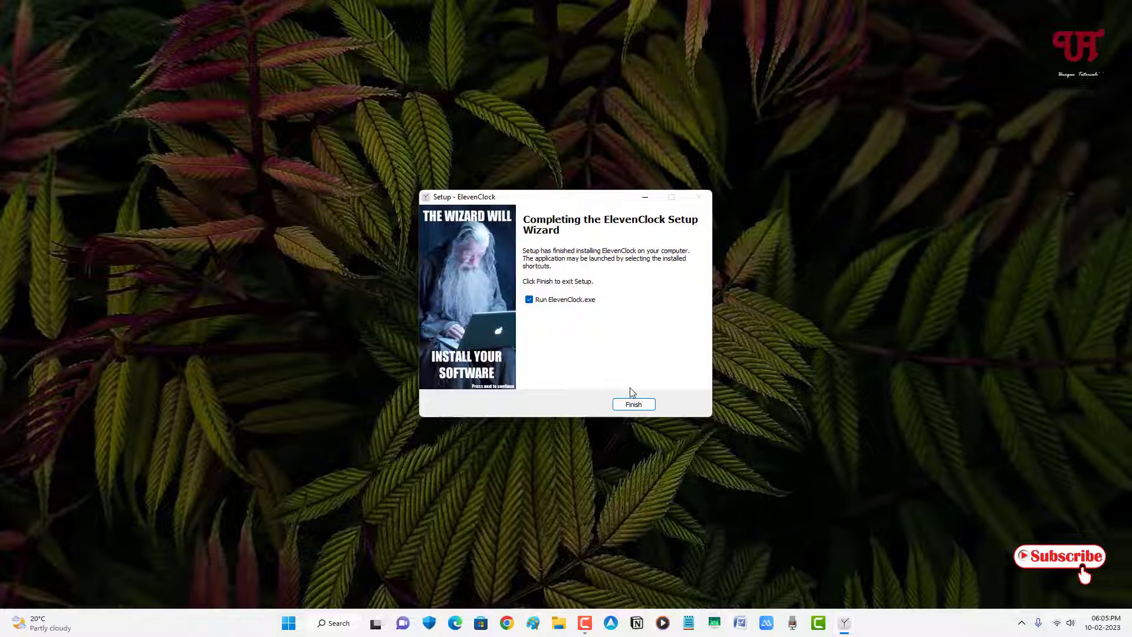
pyautogui.click(635, 404)
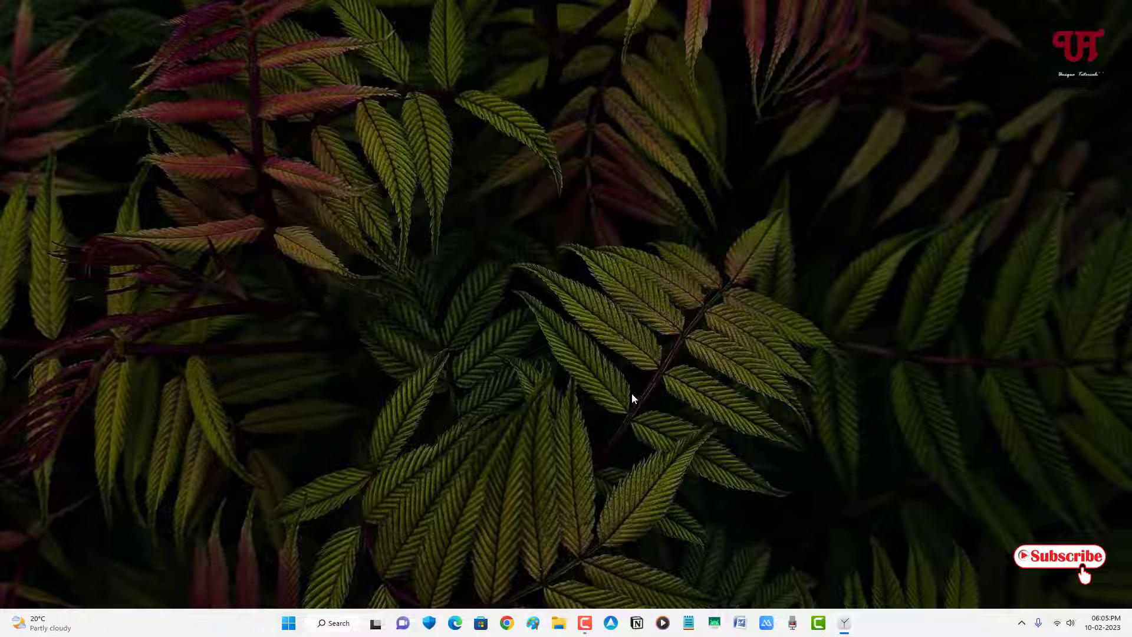
# Step: Skip the ElevenClock welcome wizard and open ElevenClock Settings from its hidden tray icon
pyautogui.click(585, 311)
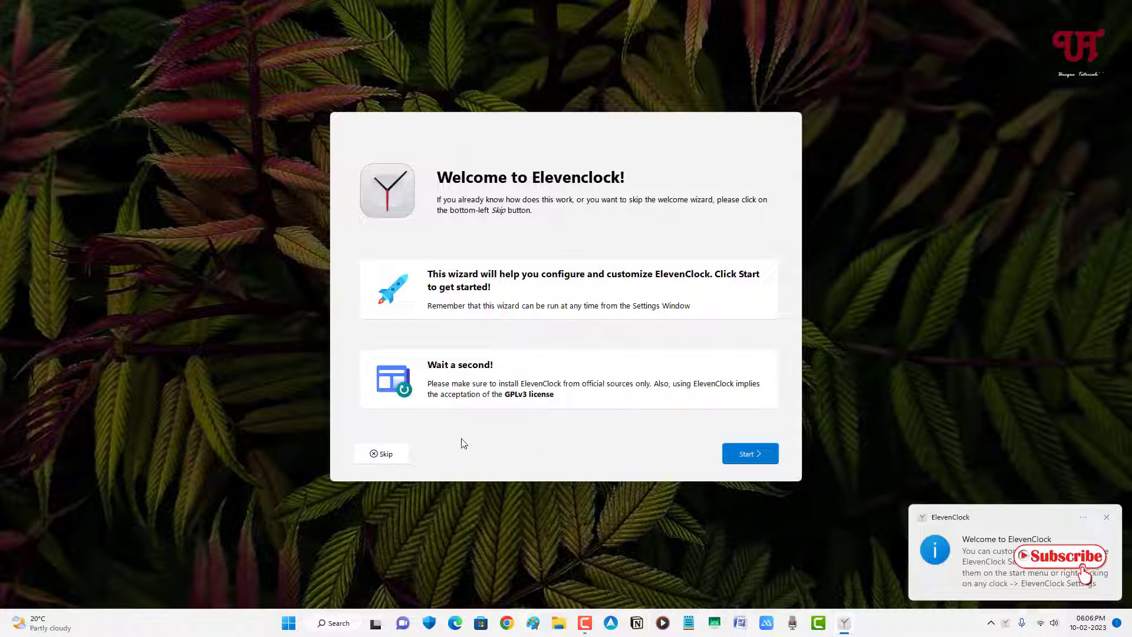
pyautogui.click(392, 460)
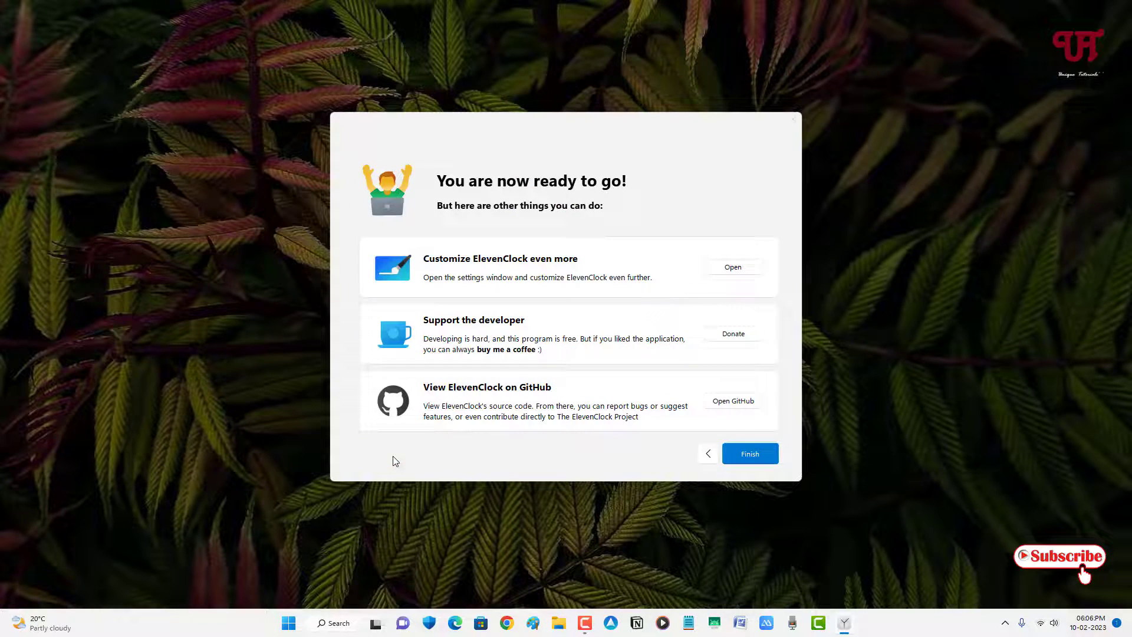
pyautogui.click(758, 455)
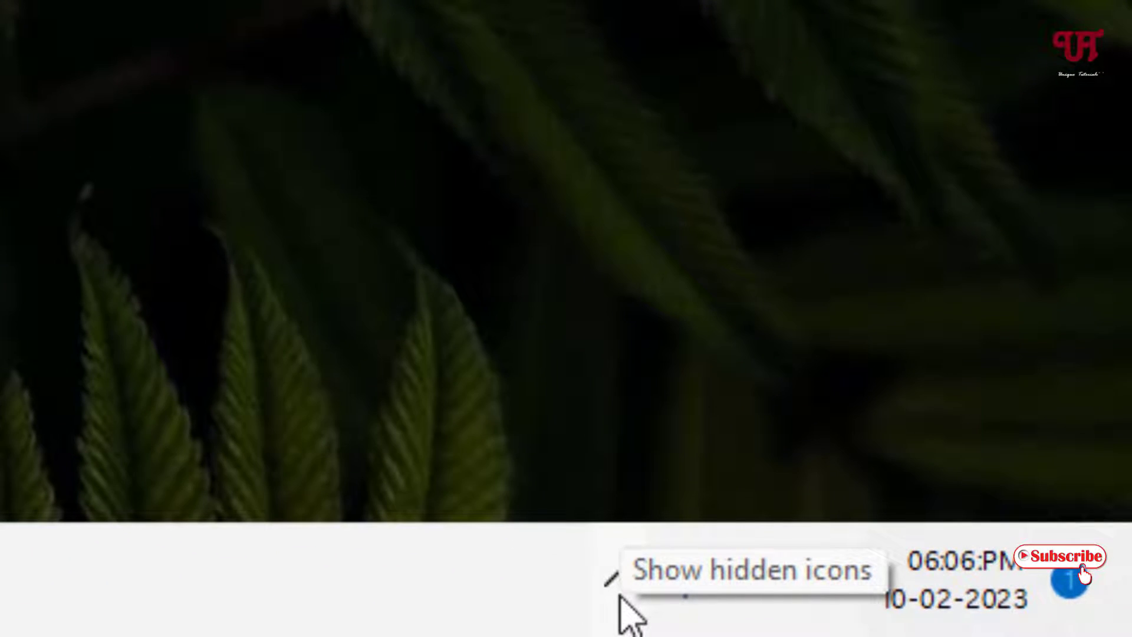
pyautogui.click(620, 596)
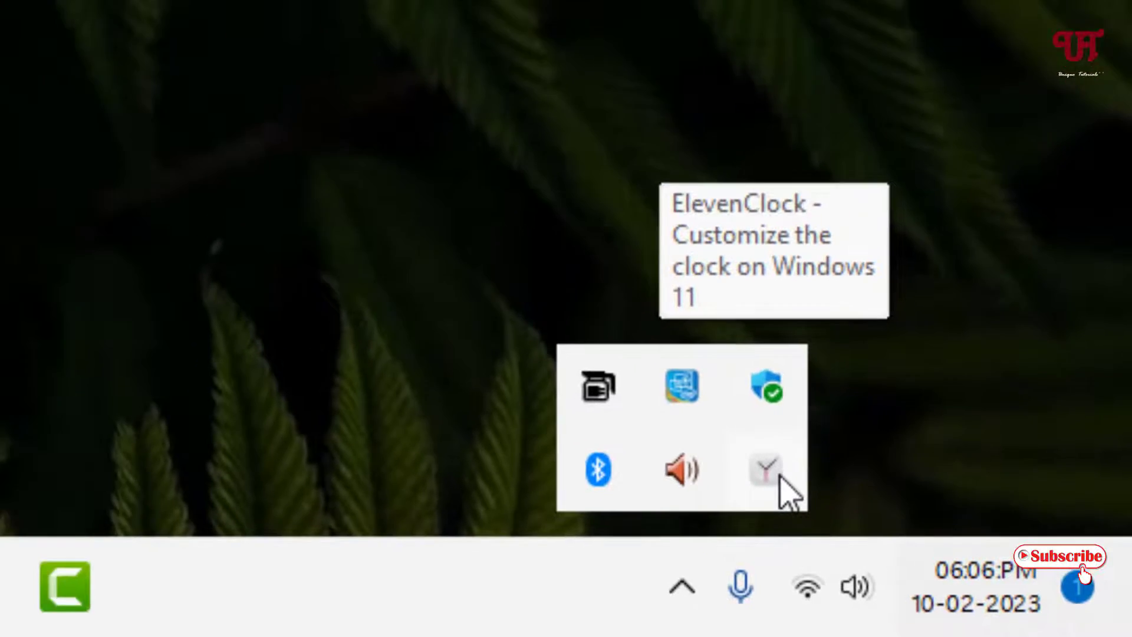
pyautogui.rightClick(730, 453)
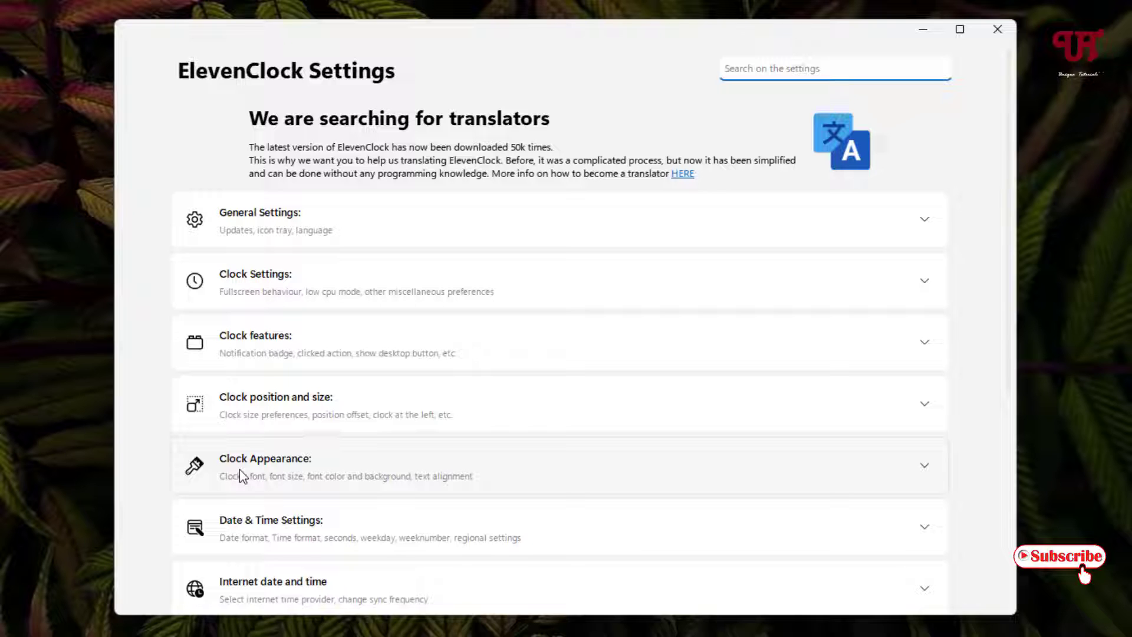
# Step: Expand Clock Appearance and enable 'Use a custom font color'
pyautogui.click(240, 475)
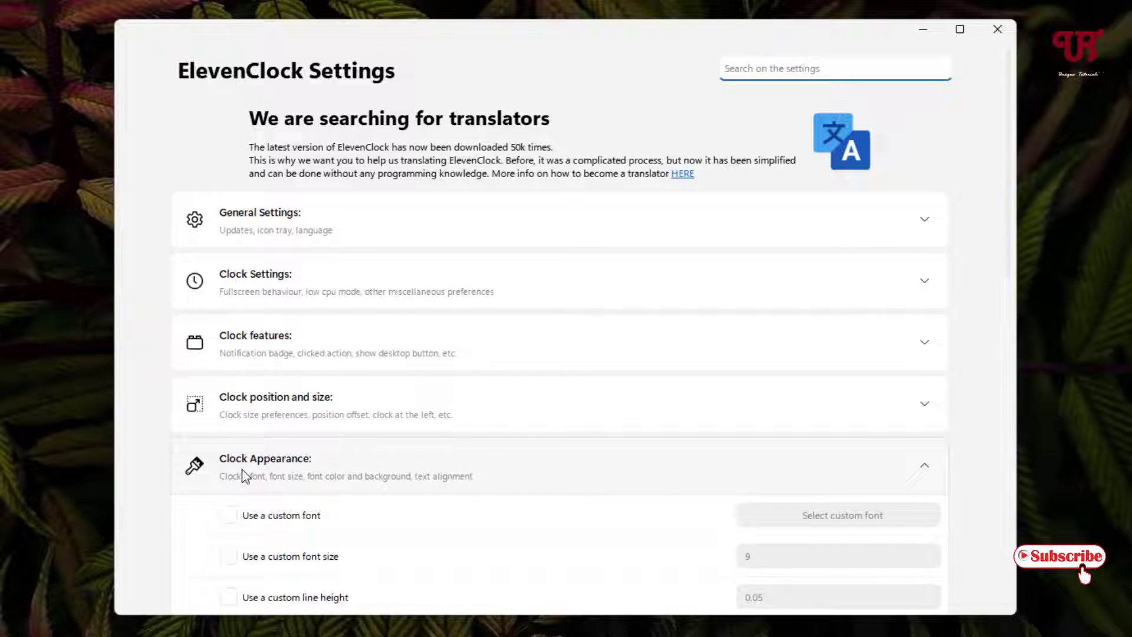
pyautogui.scroll(-2, 246, 477)
pyautogui.scroll(-5, 246, 476)
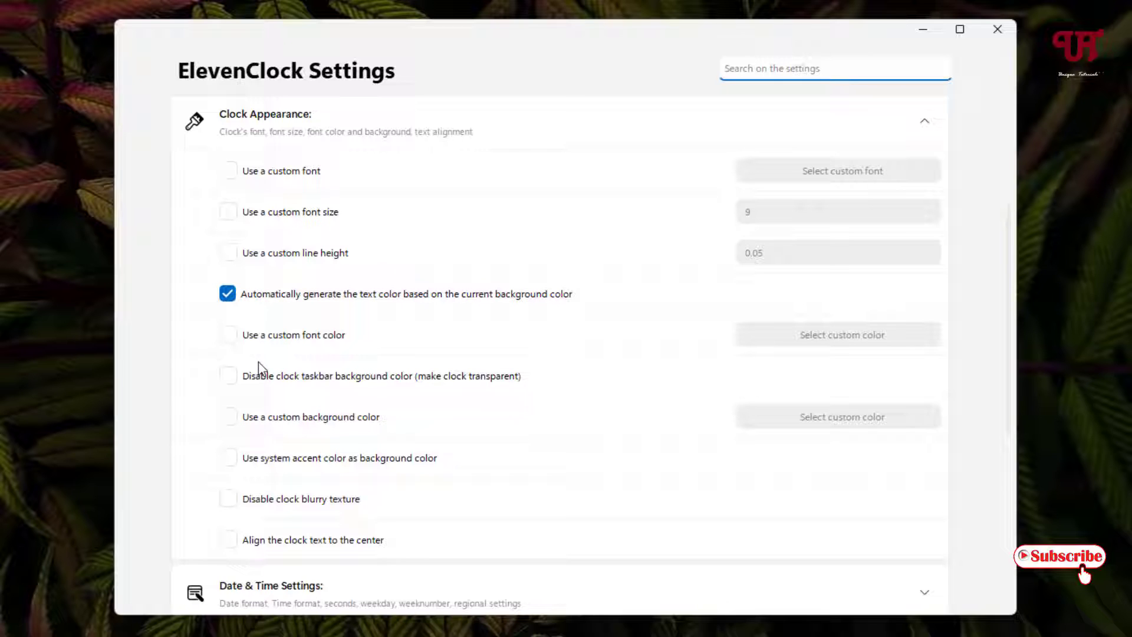
pyautogui.click(229, 340)
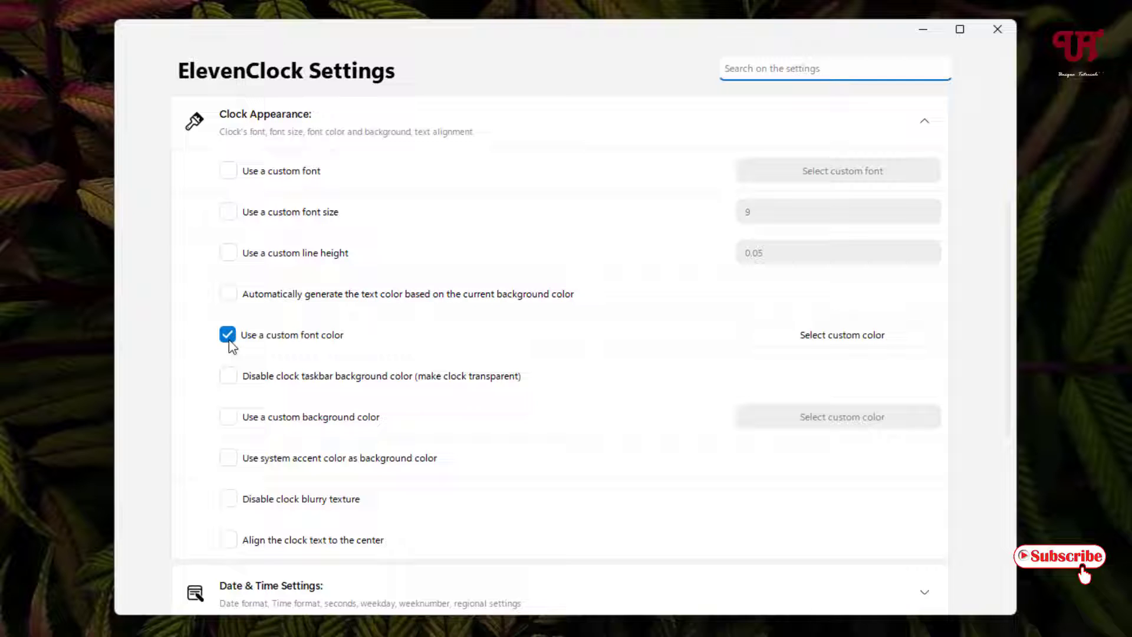
# Step: Pick bright green #5eff13, save it as a custom colour, and apply it as the font colour
pyautogui.click(827, 342)
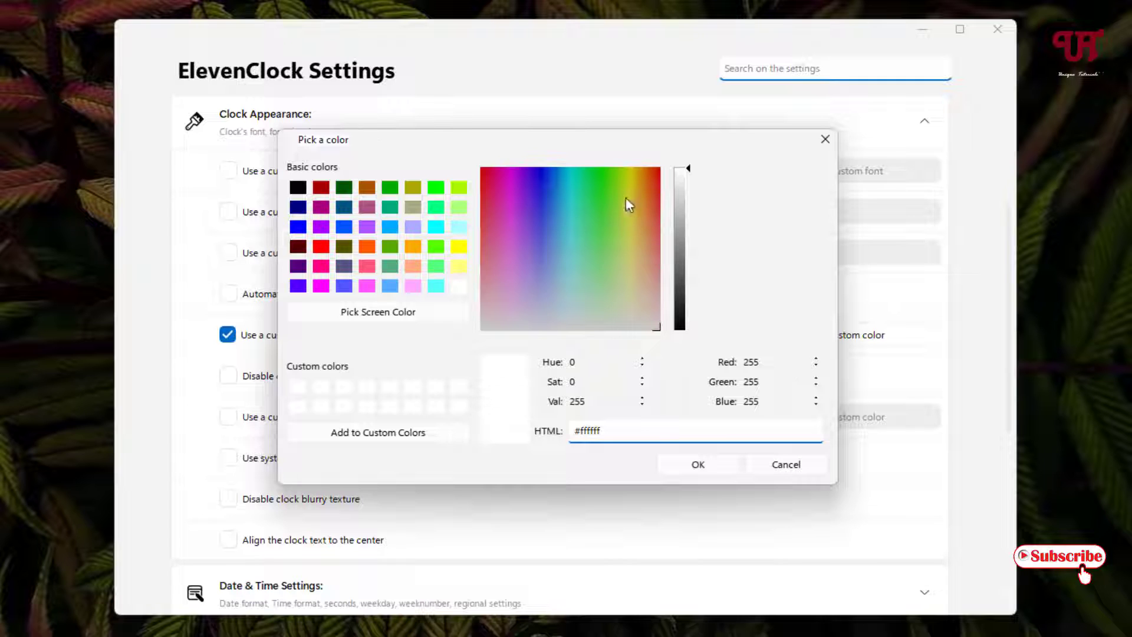
pyautogui.click(610, 180)
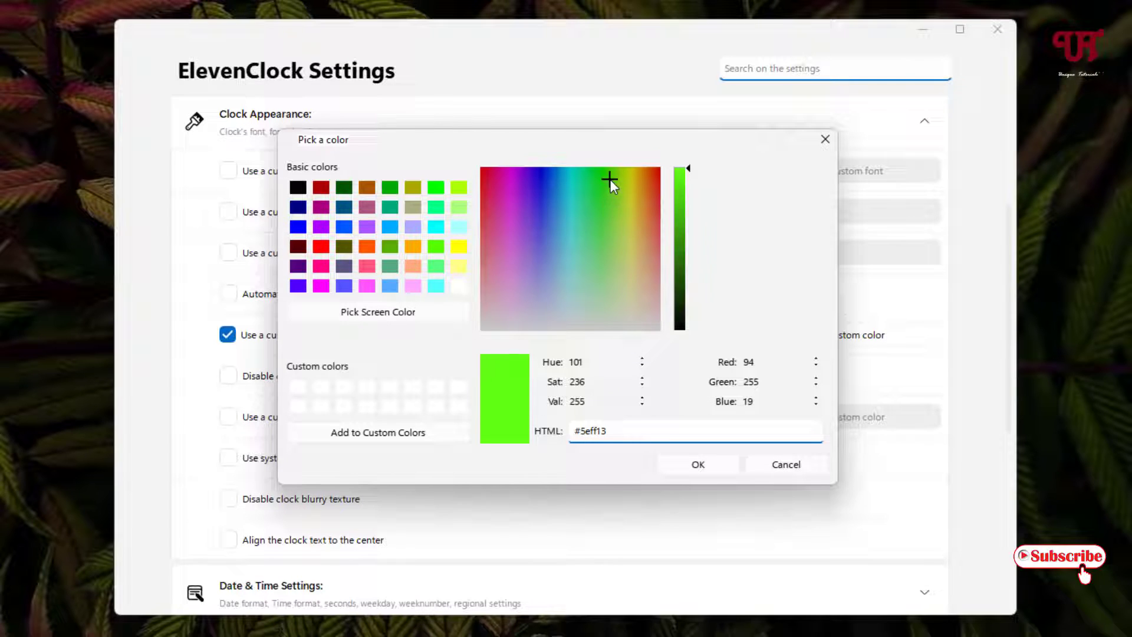
pyautogui.click(349, 433)
pyautogui.click(299, 387)
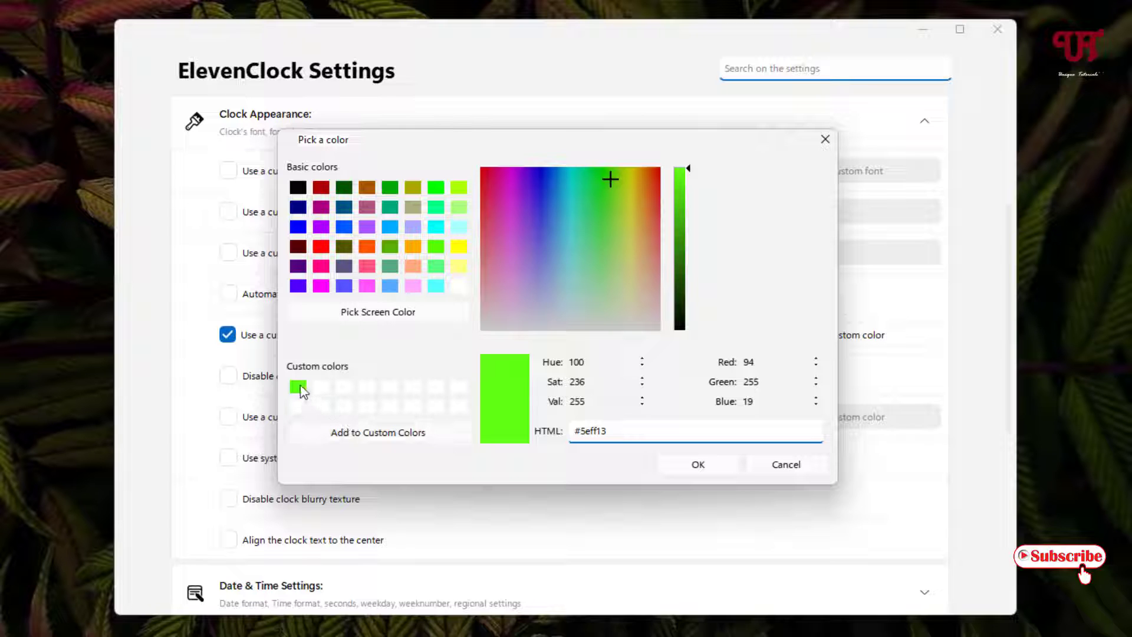
pyautogui.click(726, 466)
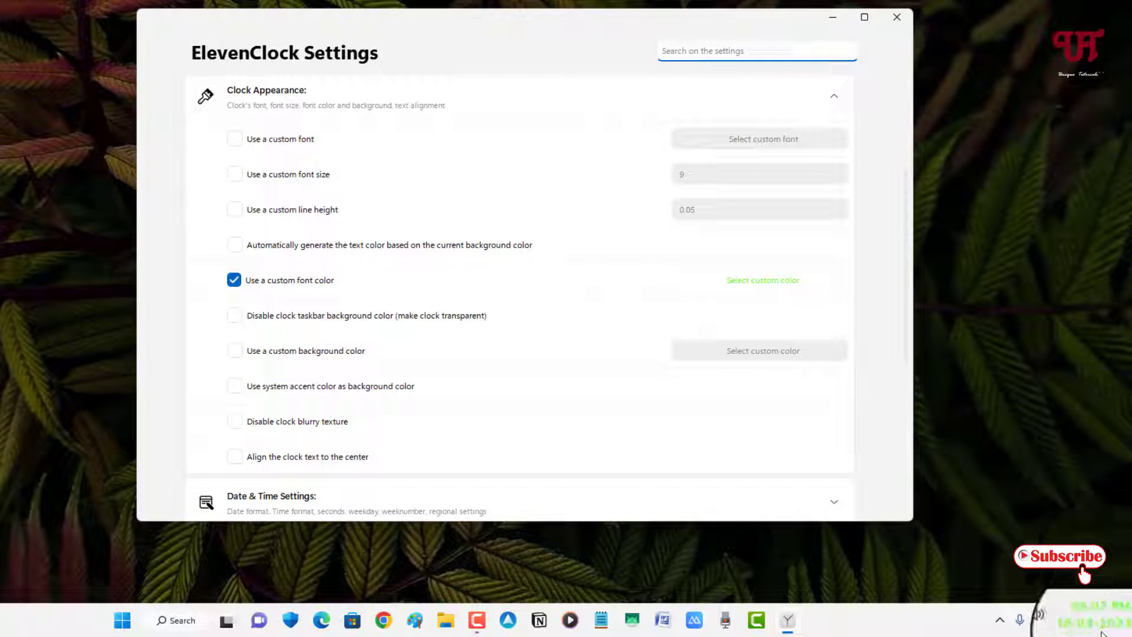
# Step: Change the clock font colour to dark blue, saving it as a custom colour
pyautogui.click(748, 281)
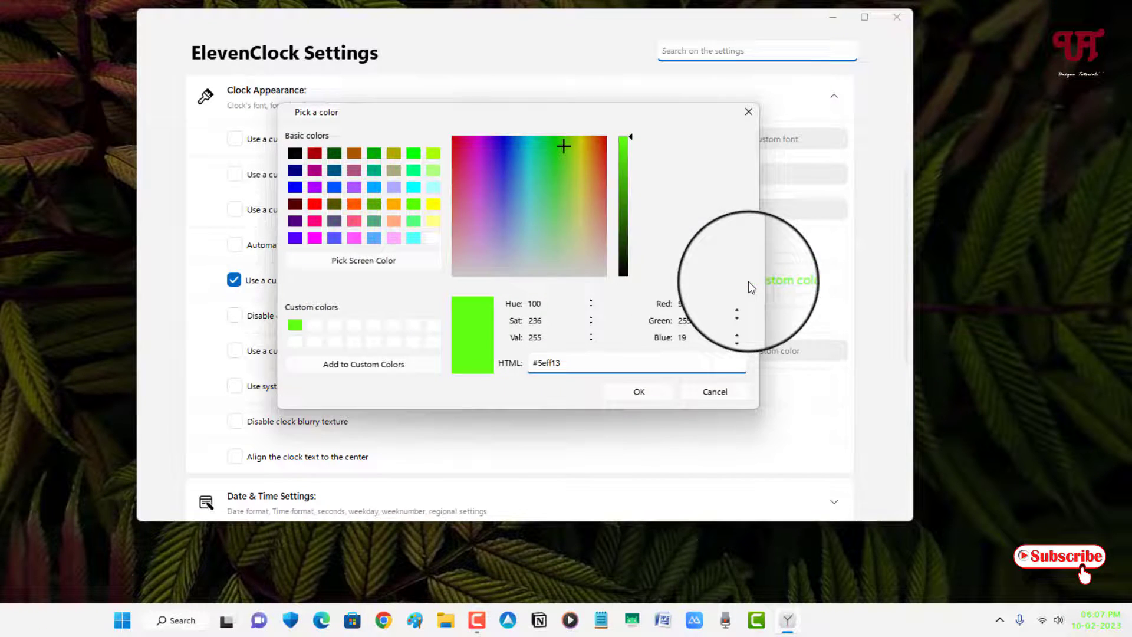
pyautogui.click(294, 175)
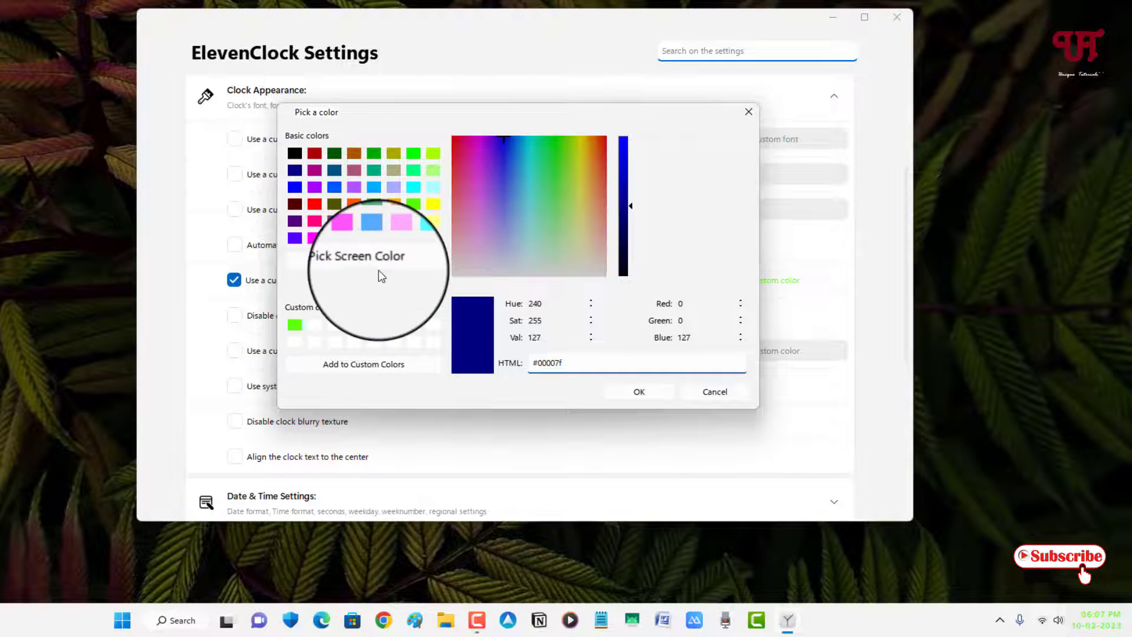
pyautogui.click(356, 369)
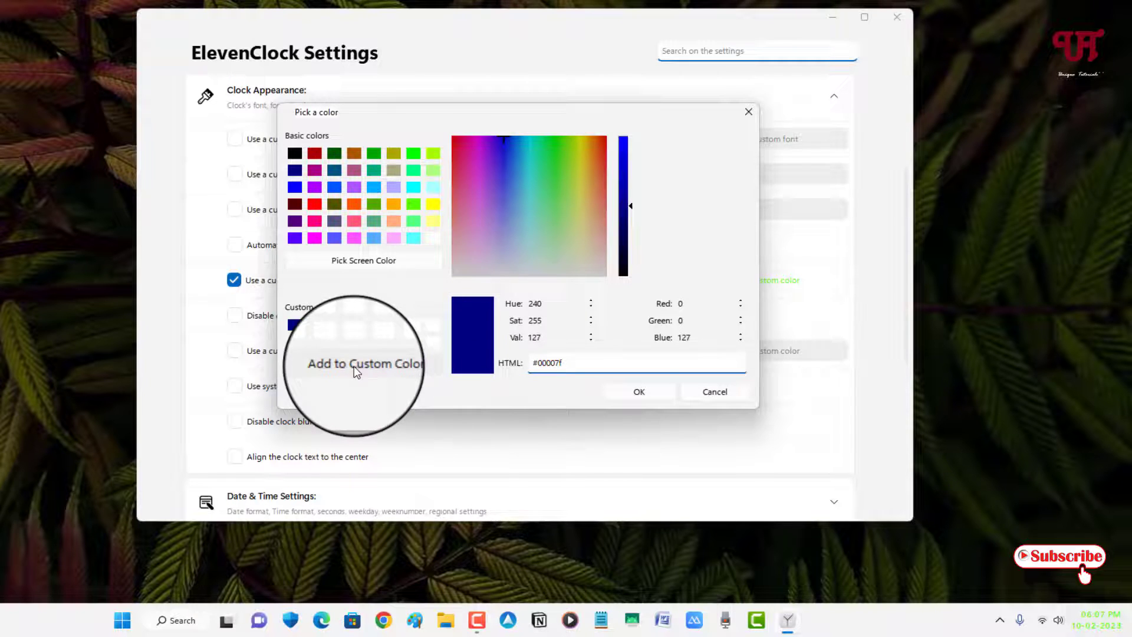
pyautogui.click(640, 394)
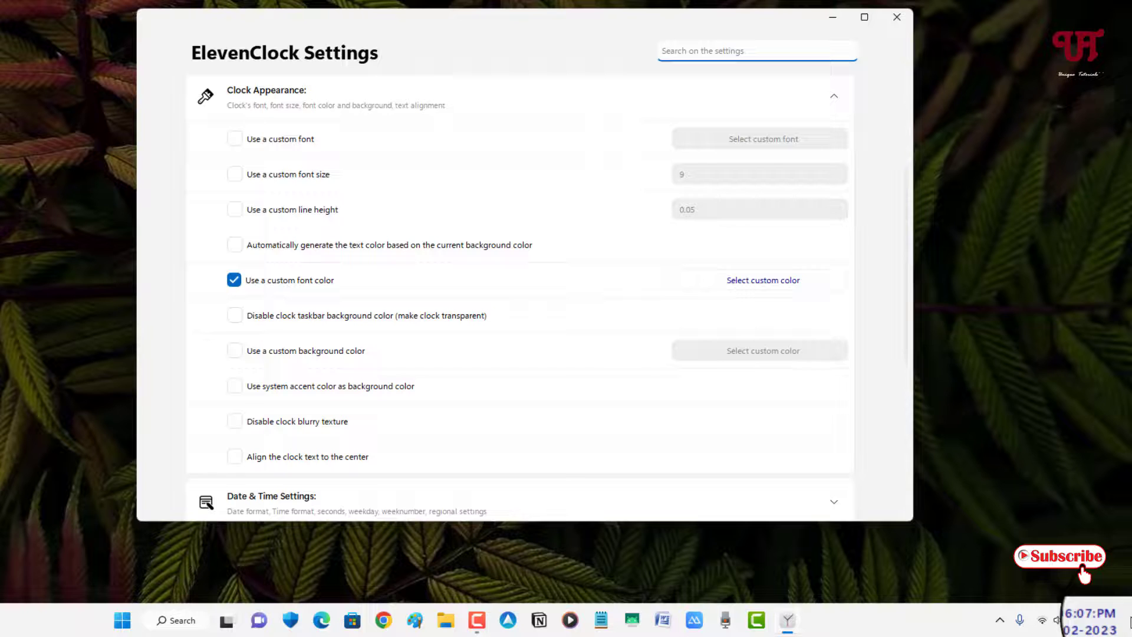
# Step: Switch the font colour to red #ff0000 and close the Settings window
pyautogui.click(777, 288)
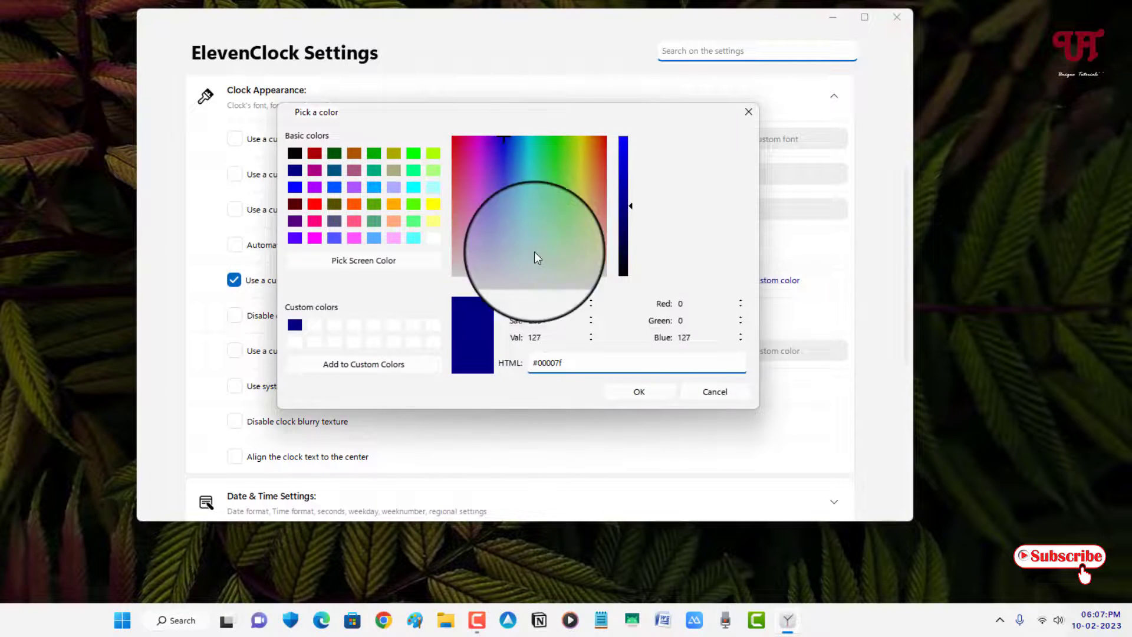
pyautogui.click(315, 203)
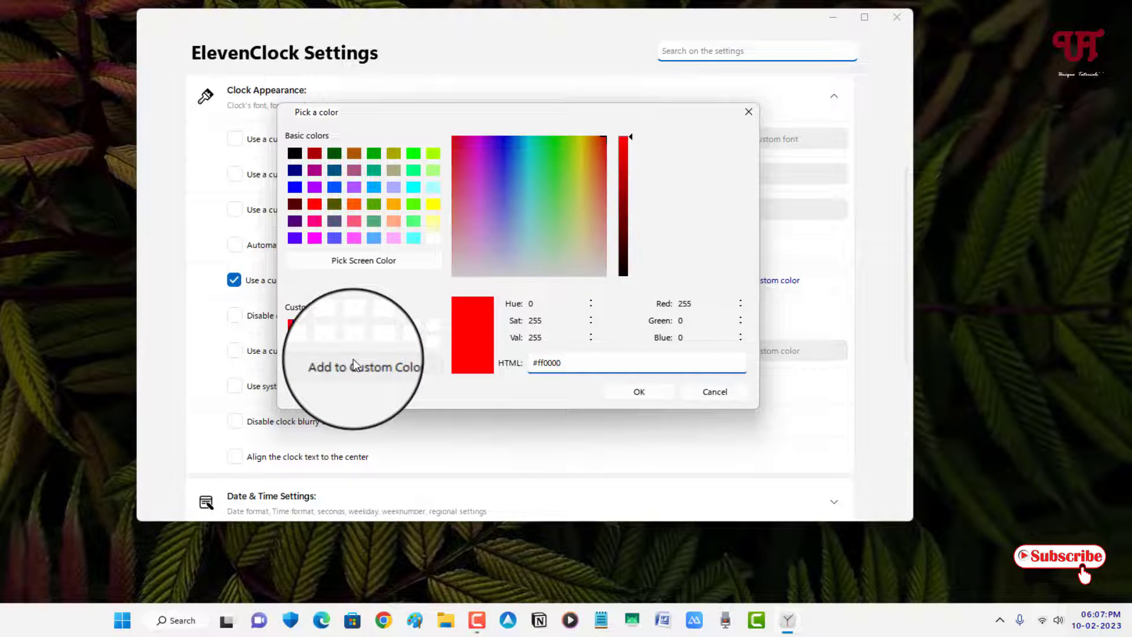
pyautogui.click(640, 394)
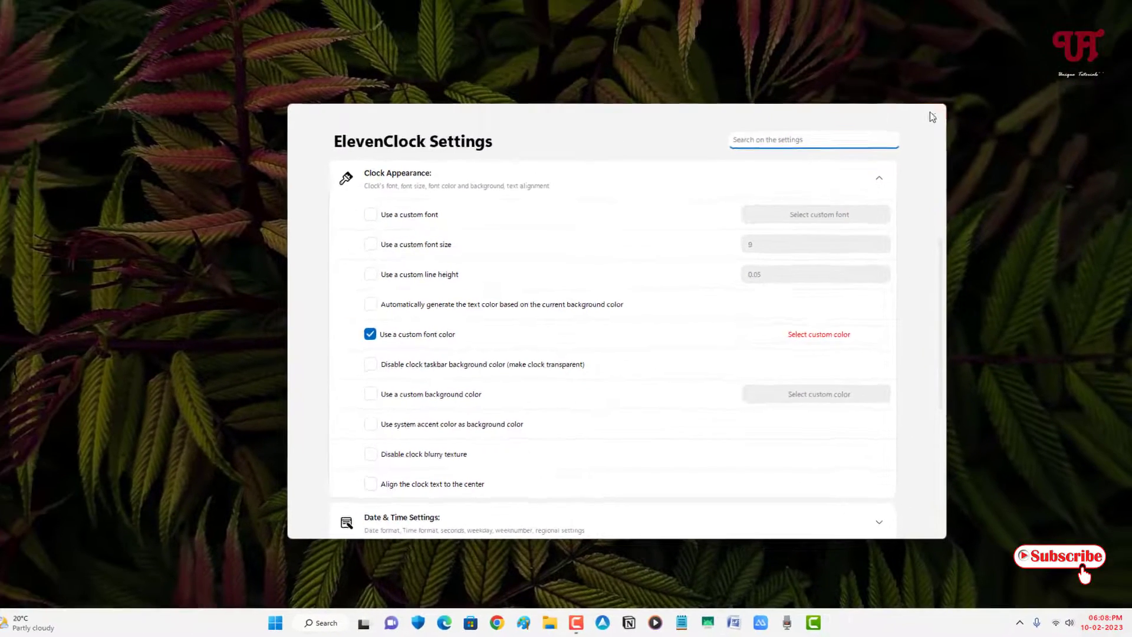
pyautogui.click(931, 116)
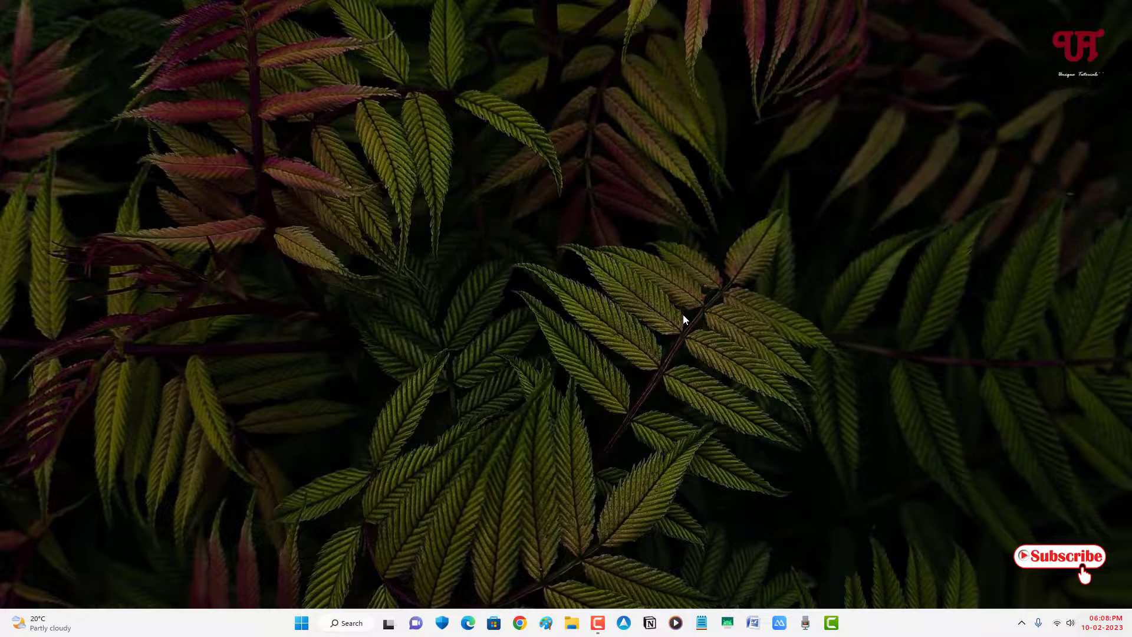